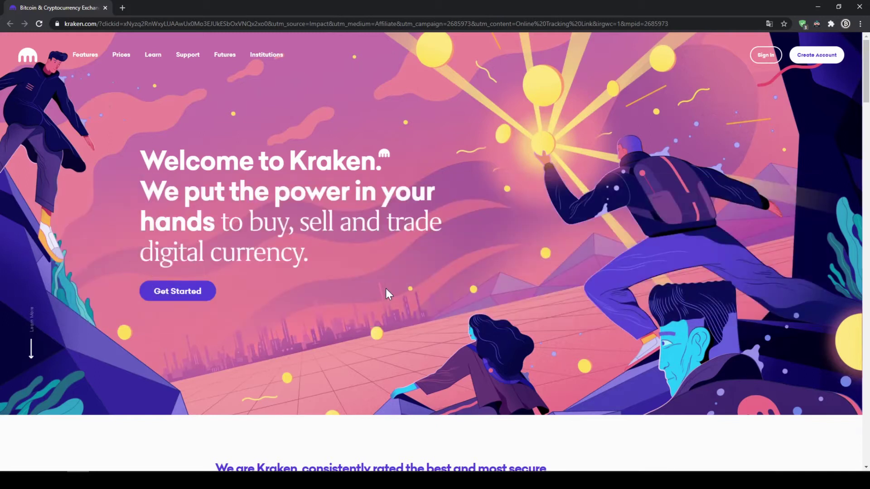
Start a new Kraken sign-up and enter the chosen username and account password
left_click(200, 292)
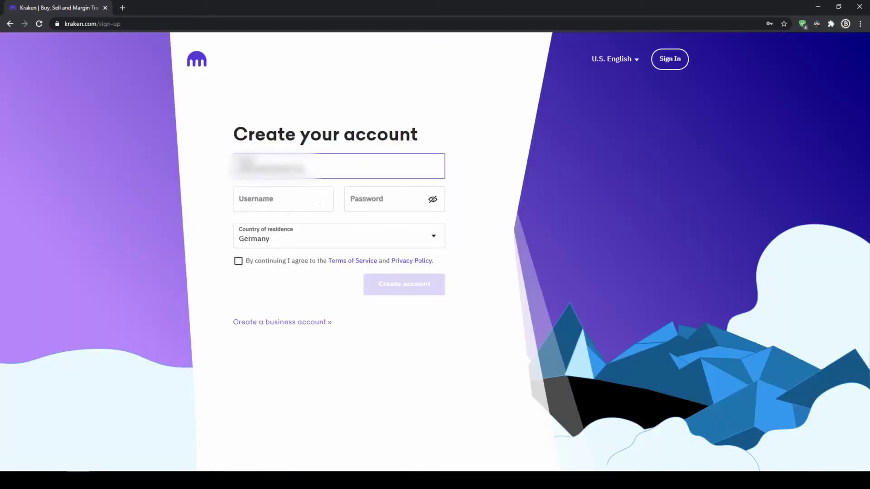
key("Tab")
type("niklasges")
key("Tab")
type("•••••••••••")
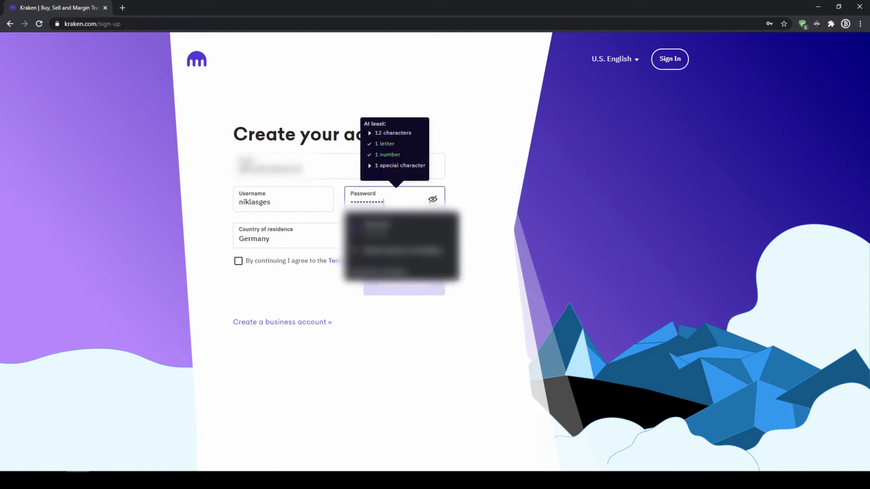
type("•")
Set residence to United States, California, accept the terms and create the account
left_click(427, 240)
type("uni")
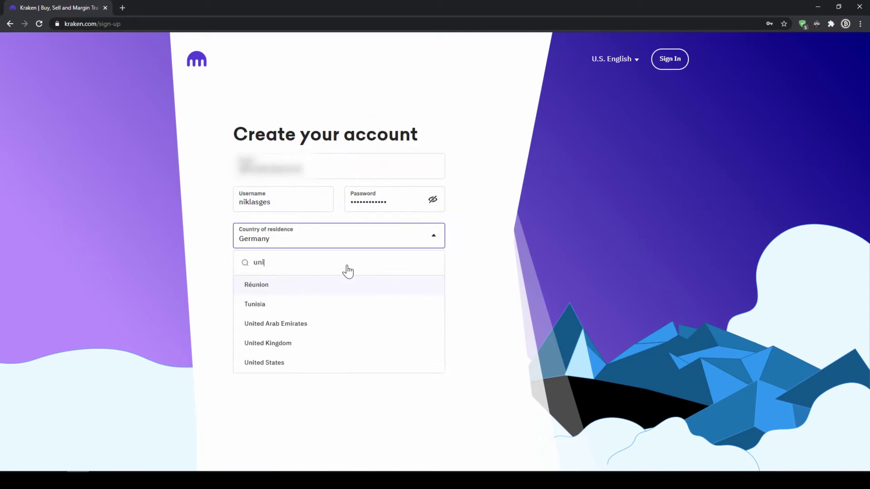
type("ted sta")
left_click(326, 285)
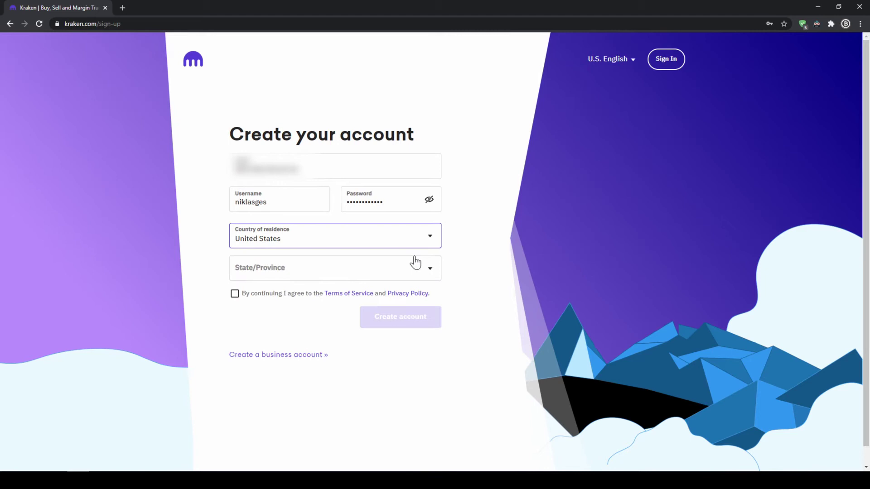
left_click(419, 273)
left_click(317, 394)
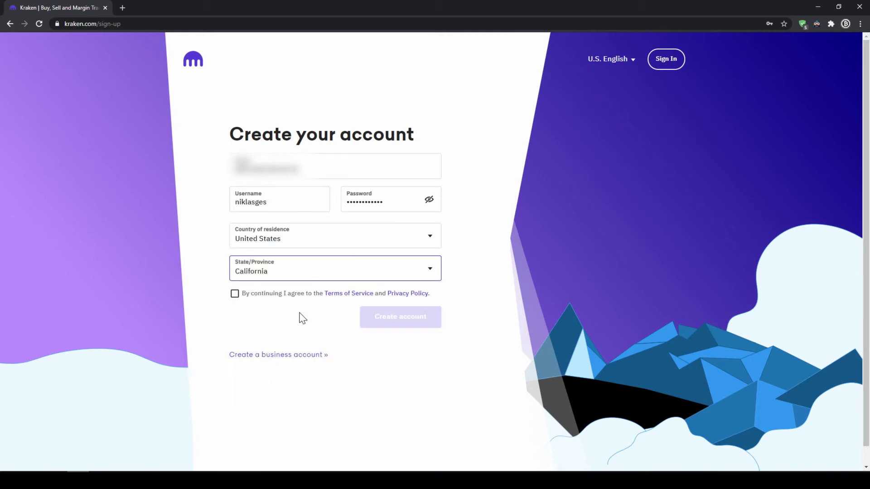
left_click(235, 294)
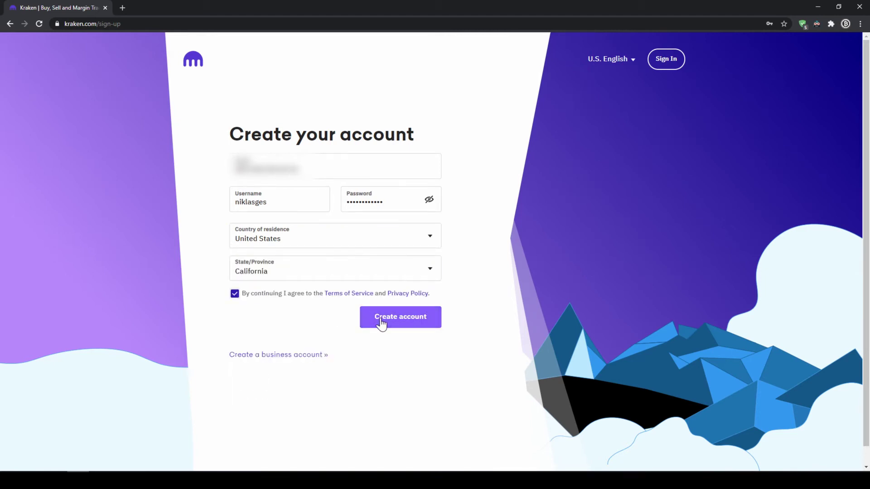
left_click(381, 320)
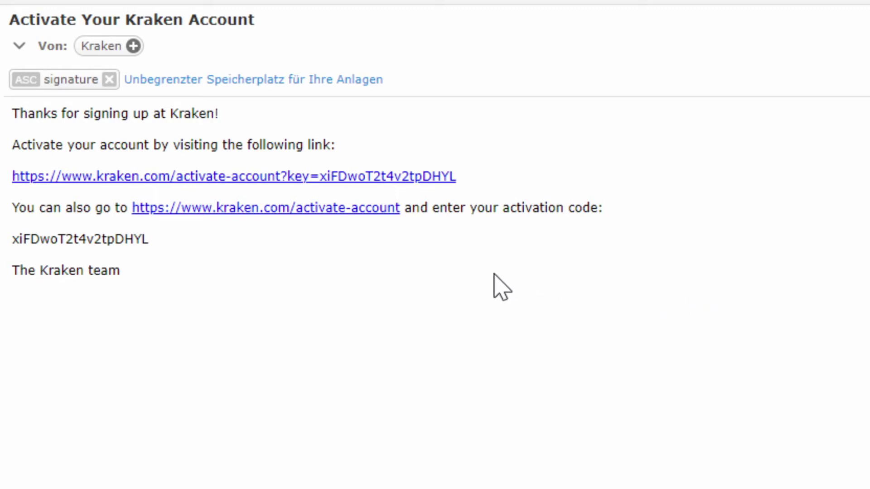
Select the activation code in the Kraken email and follow its activation link
left_click_drag(40, 239, 143, 239)
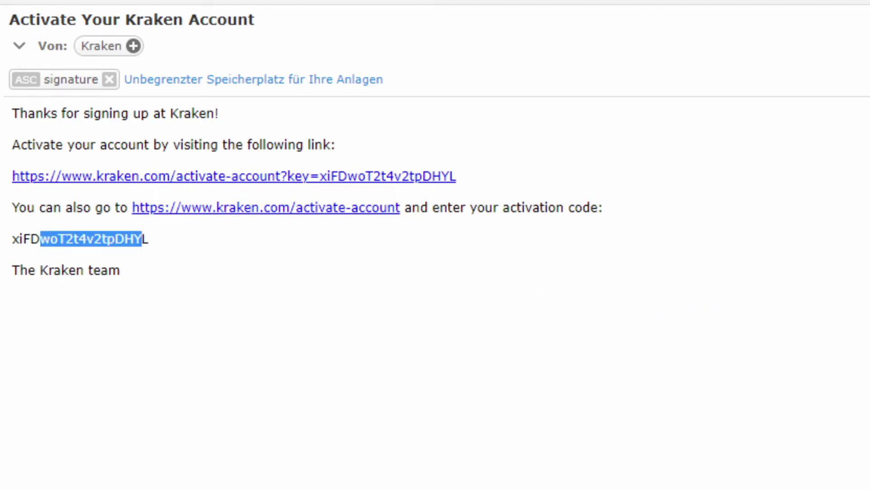
left_click(136, 177)
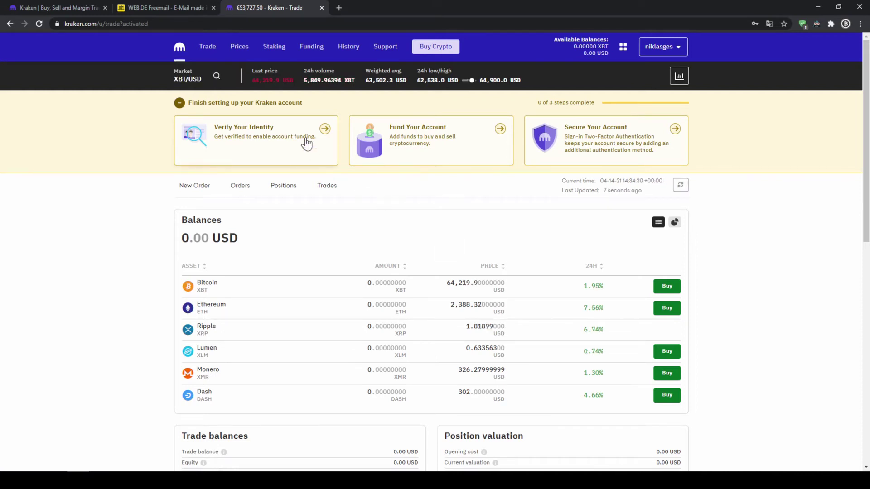
Open the Get Verified page from the username menu
left_click(682, 48)
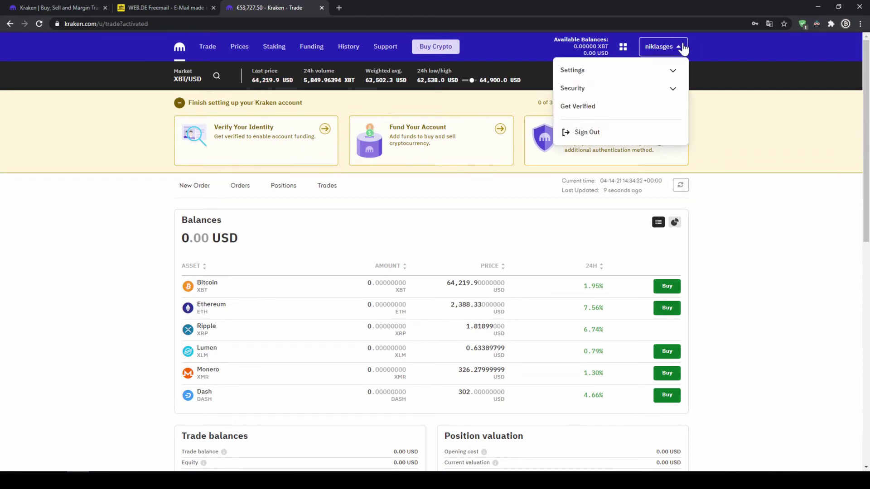
left_click(623, 110)
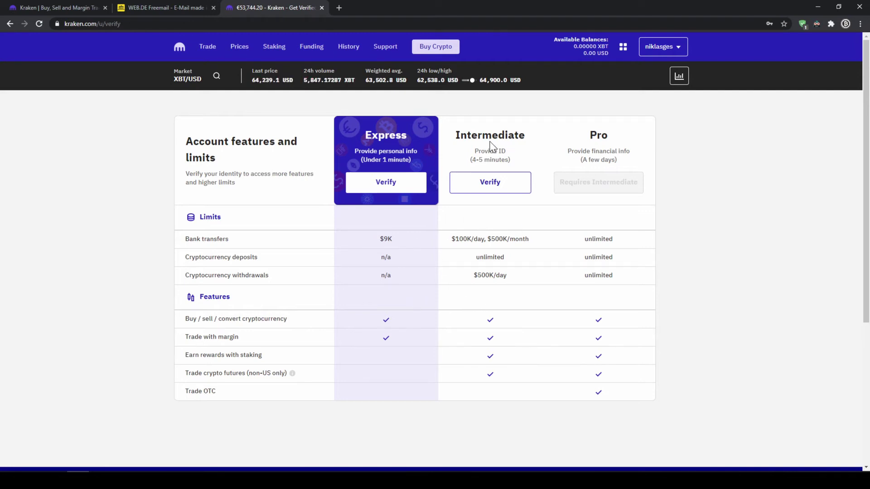
Start Intermediate verification and autofill the identity form from saved details
left_click(495, 190)
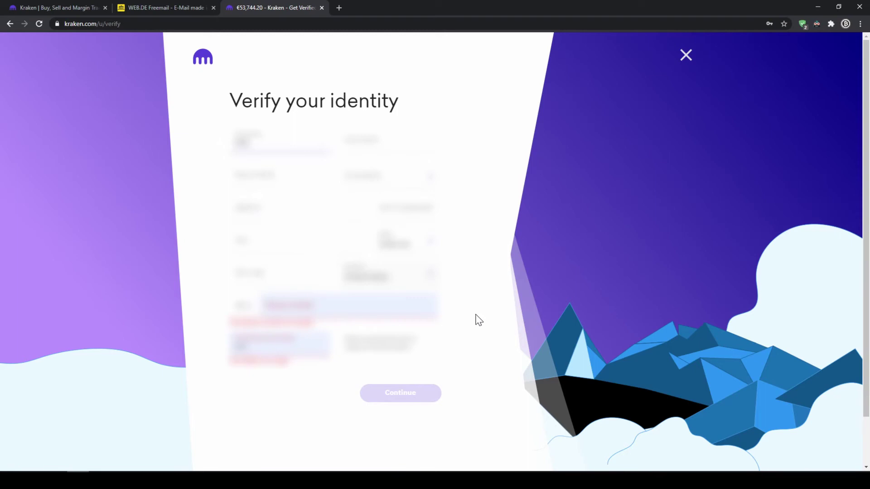
key("Down")
key("Return")
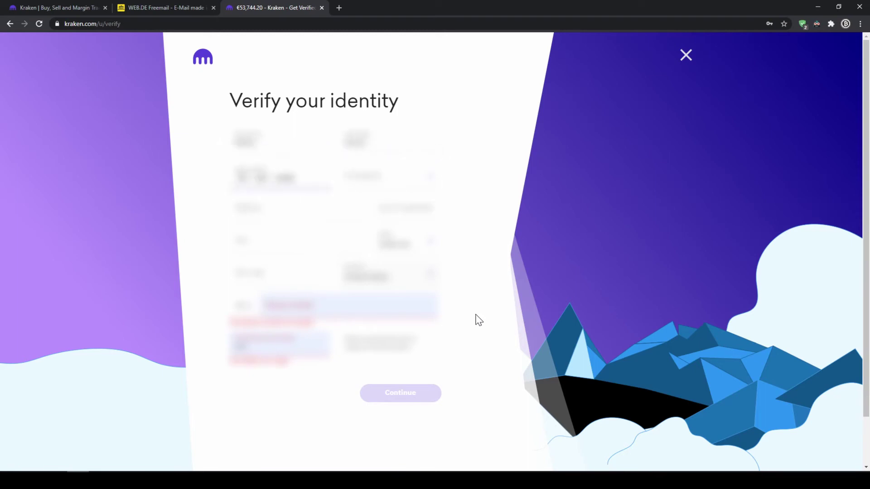
key("Down")
key("Return")
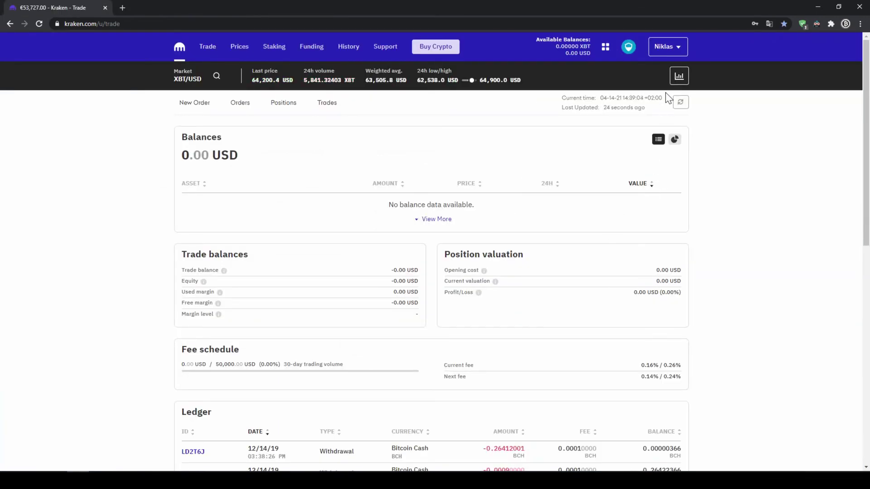
Check the Get Verified page to confirm the Intermediate level is verified
left_click(680, 49)
left_click(633, 107)
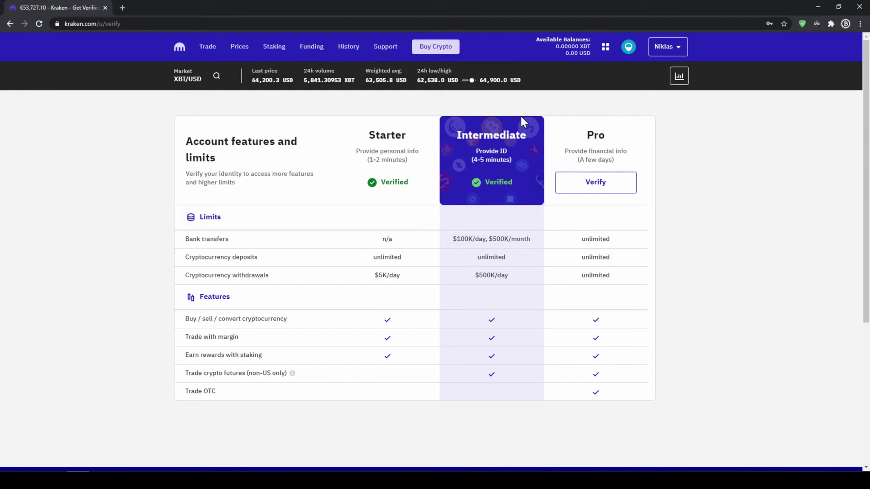
left_click_drag(457, 135, 512, 183)
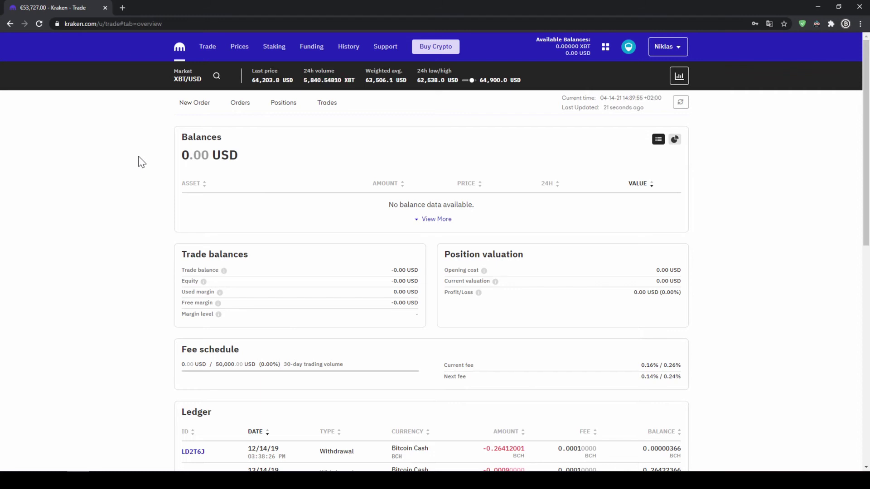
Choose a US Dollar deposit by Signature Bank (SWIFT) wire and select its reference code
left_click(311, 47)
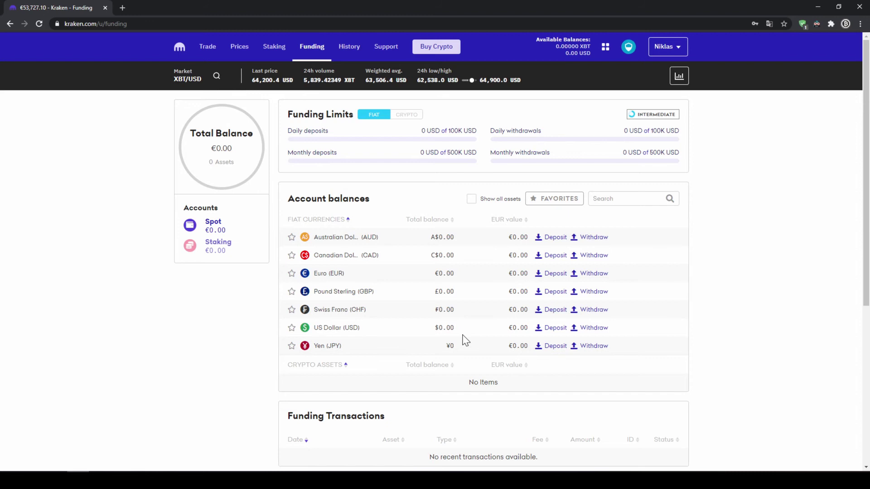
left_click(549, 330)
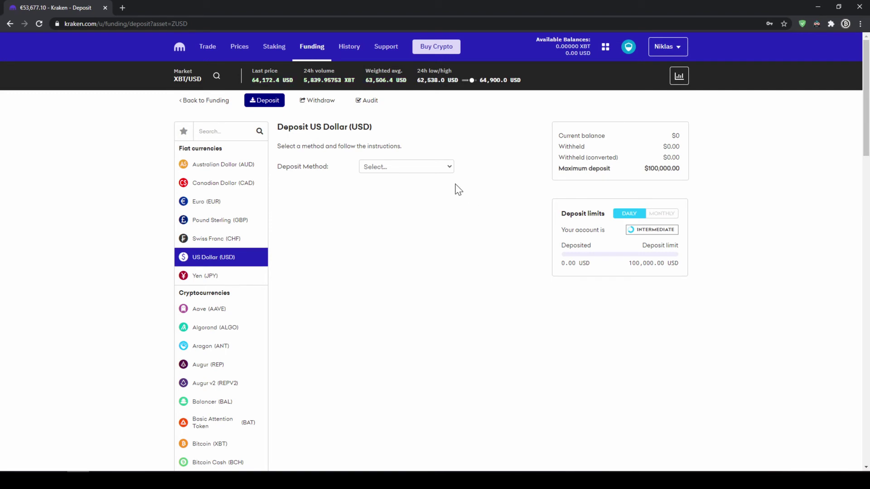
left_click(441, 173)
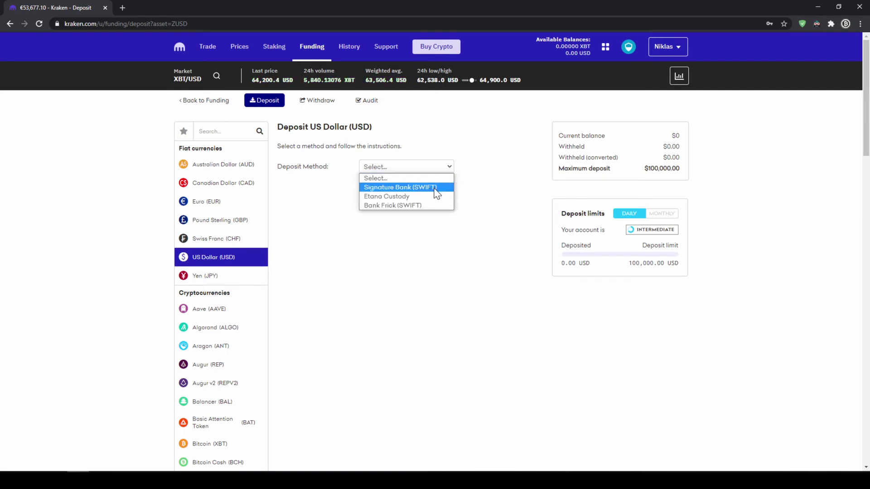
left_click(433, 189)
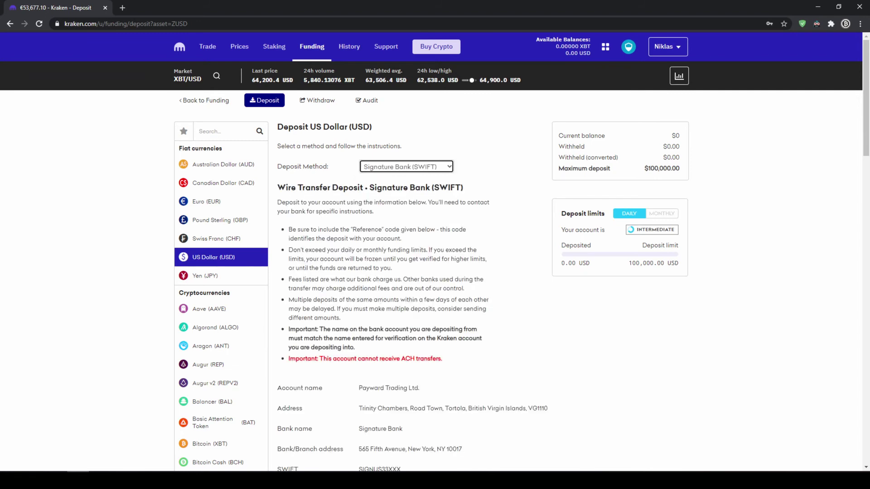
scroll(411, 264, "down", 3)
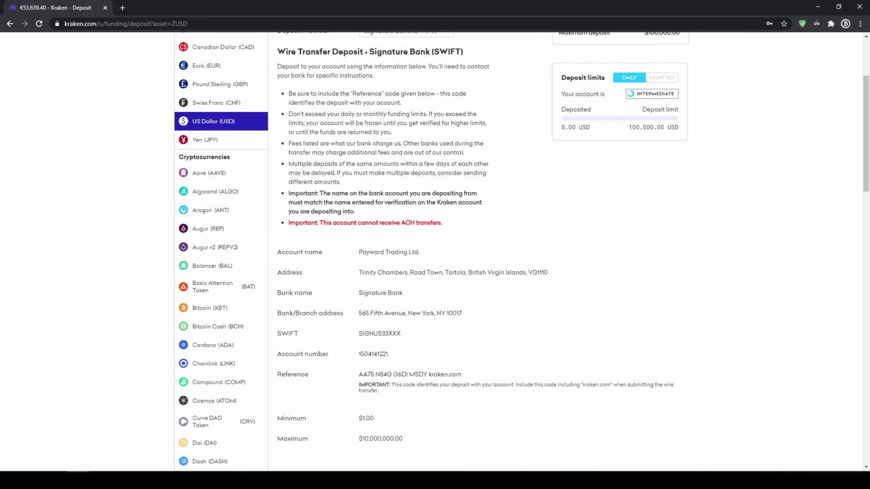
left_click_drag(358, 375, 470, 377)
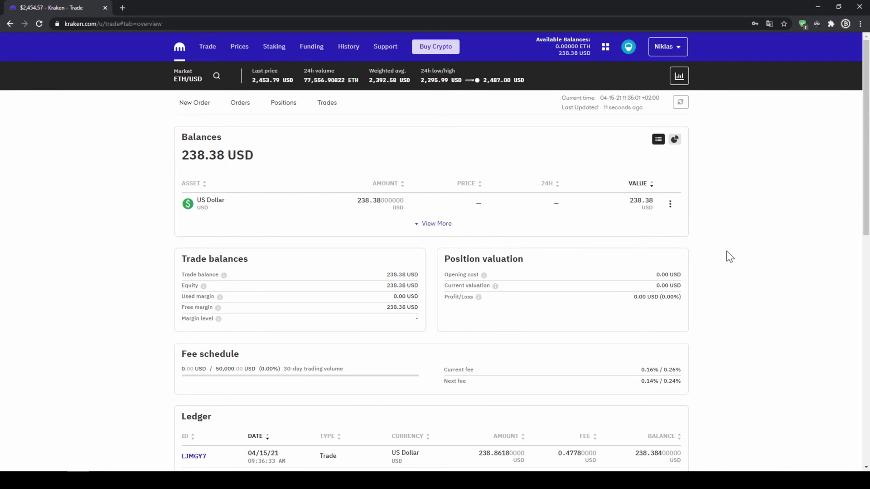
Set up a 200 USD purchase of Lumen (XLM) and preview it
left_click(437, 51)
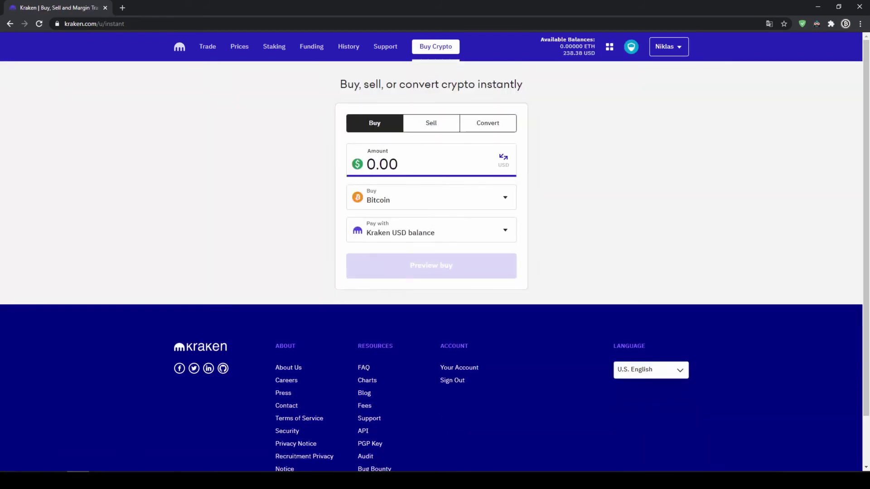
left_click(443, 203)
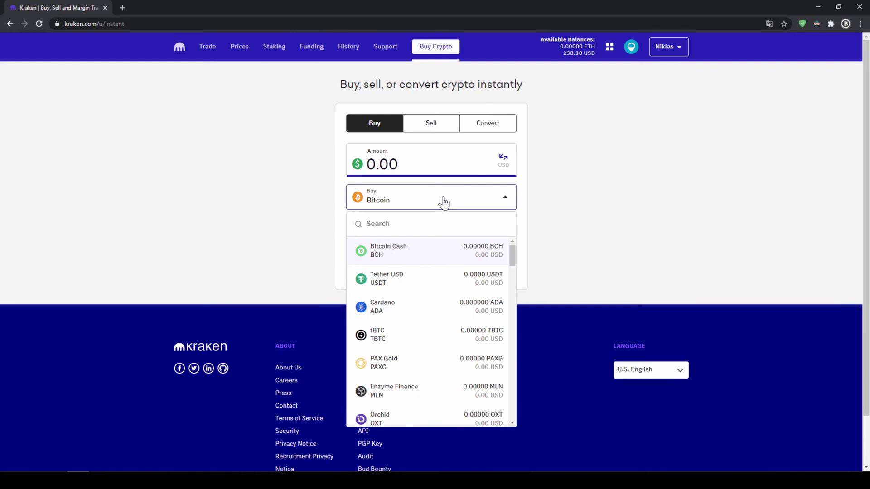
type("x")
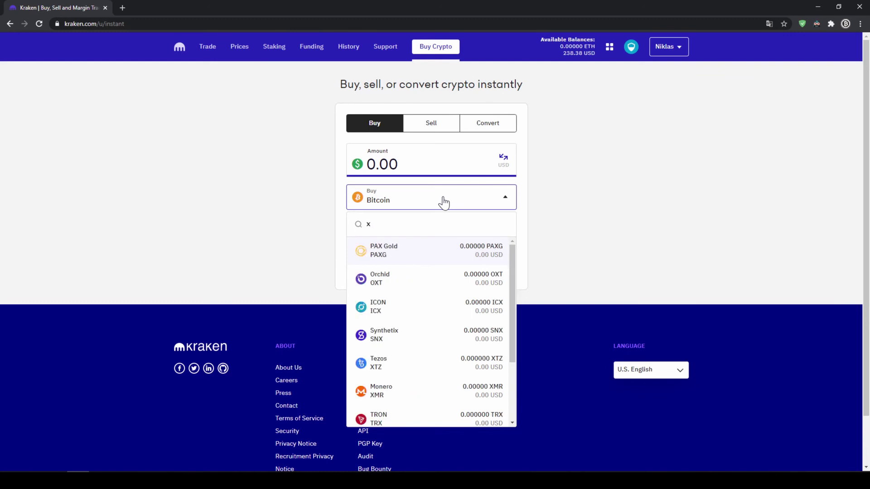
type("lm")
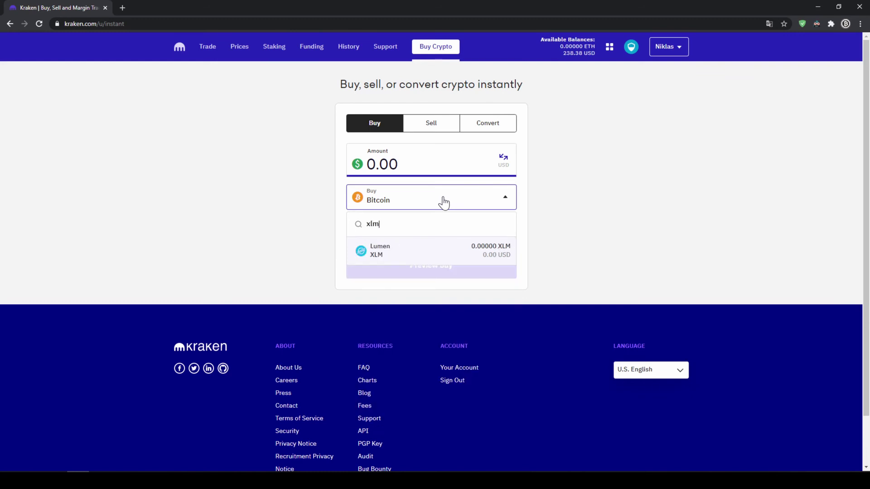
left_click(416, 249)
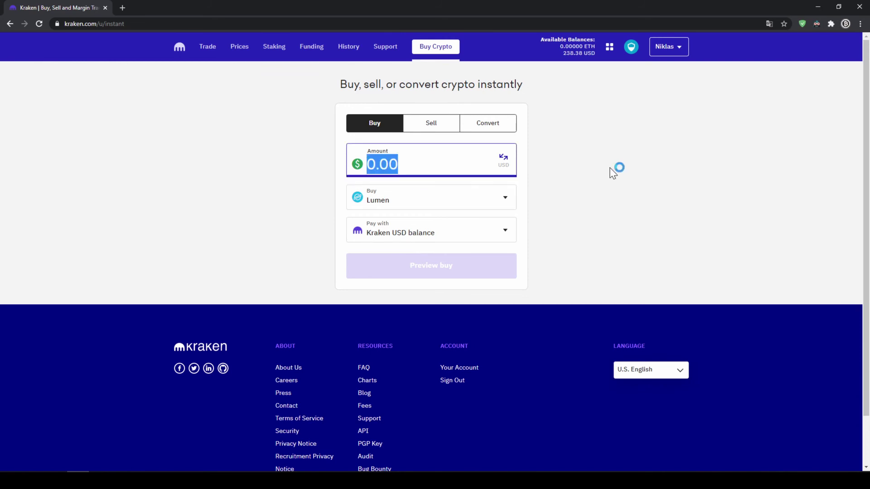
type("200")
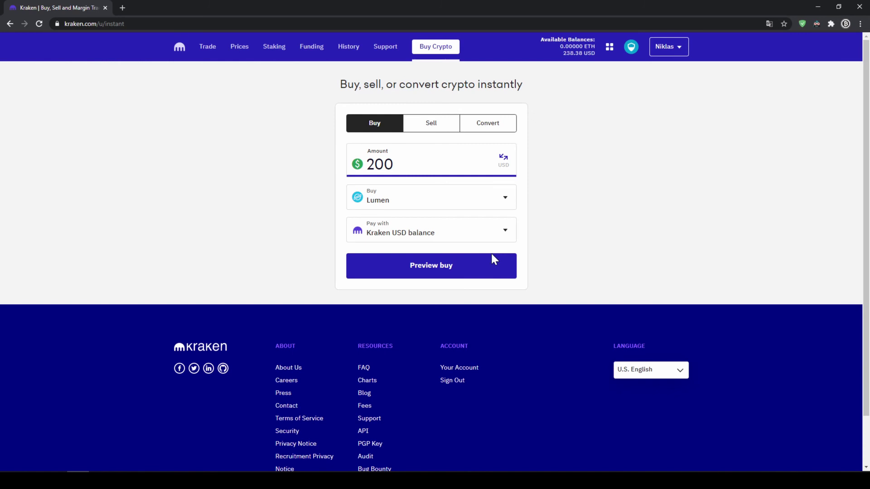
left_click(472, 274)
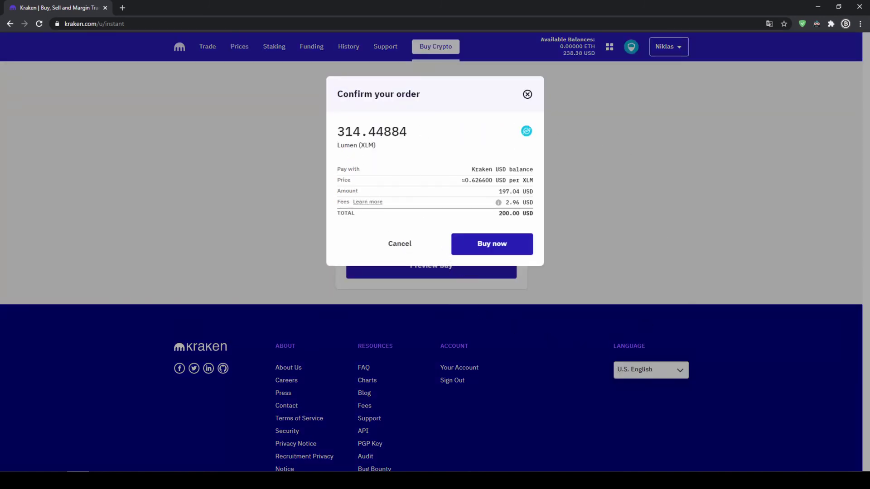
Review the order: 314.44884 XLM, price per XLM, 2.96 USD fee, 200.00 USD total
left_click_drag(337, 132, 407, 132)
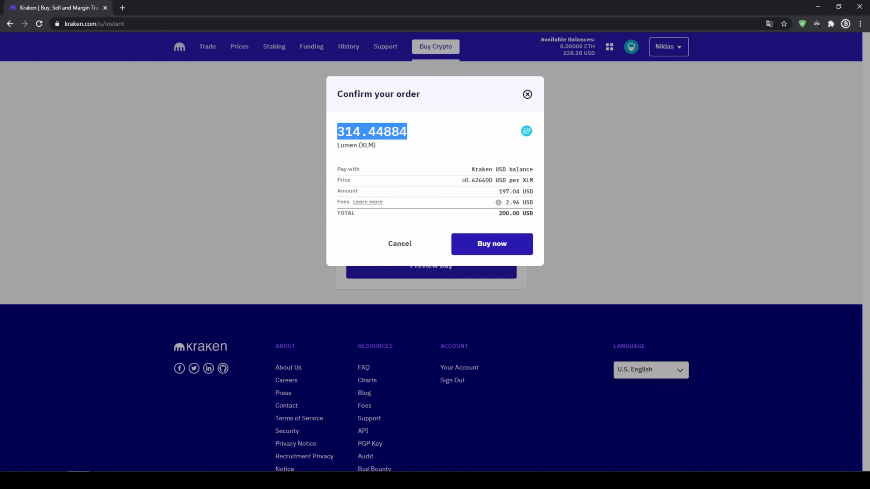
left_click(424, 142)
left_click_drag(465, 181, 526, 214)
left_click(525, 183)
left_click(526, 210)
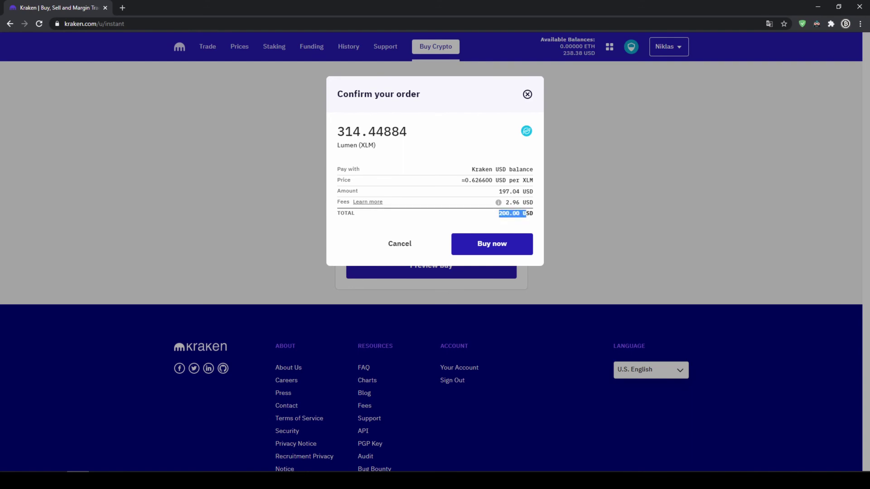
left_click(527, 213)
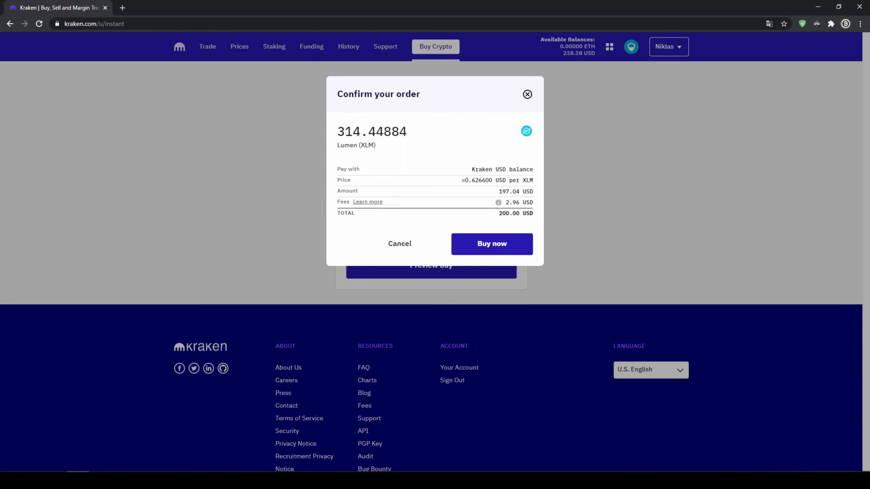
Place the $200 Lumen order, then choose a new debit or credit card as payment source
left_click(515, 251)
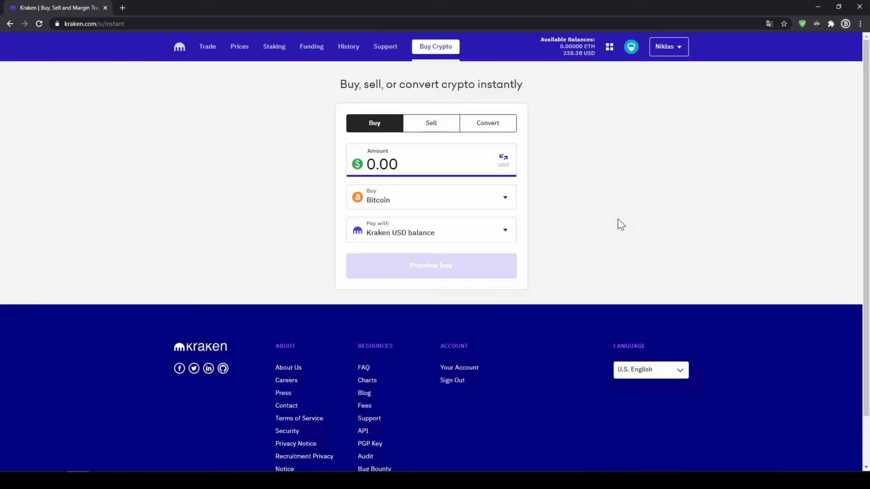
left_click(412, 244)
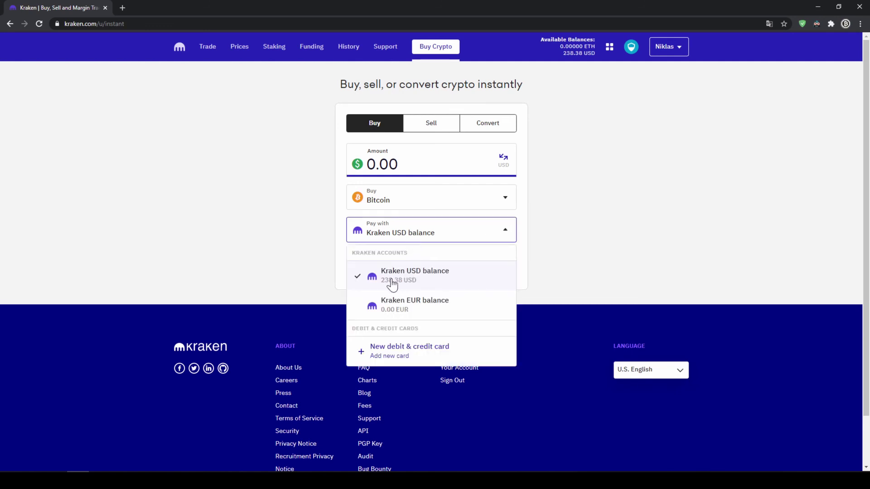
left_click(413, 358)
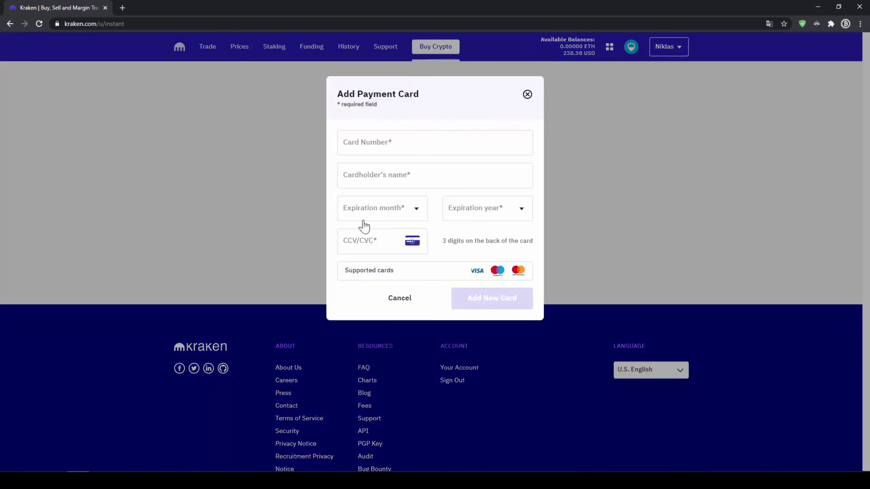